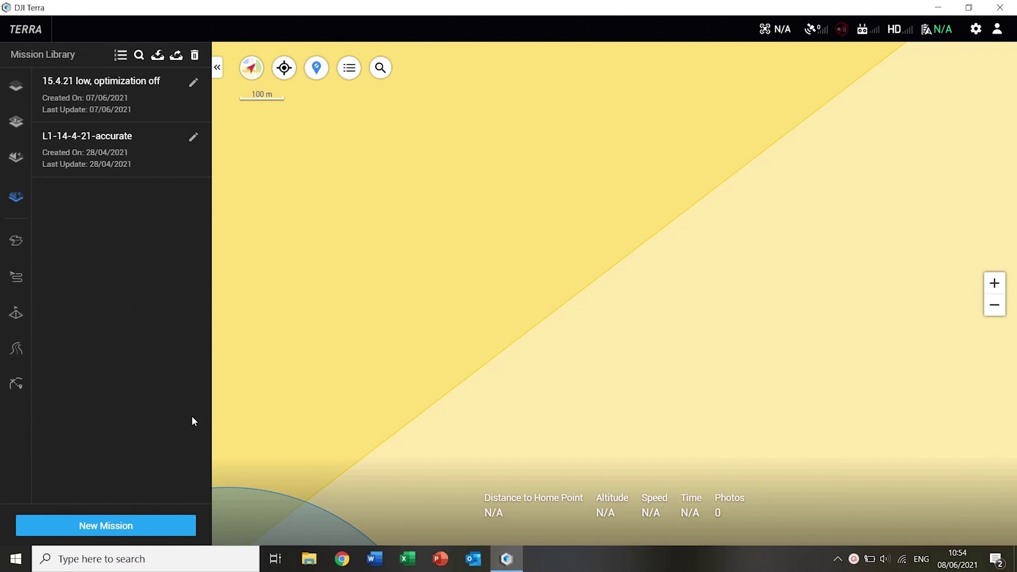
Create a new LiDAR Point Cloud Processing mission named 'L1 video tutorial'.
click(110, 526)
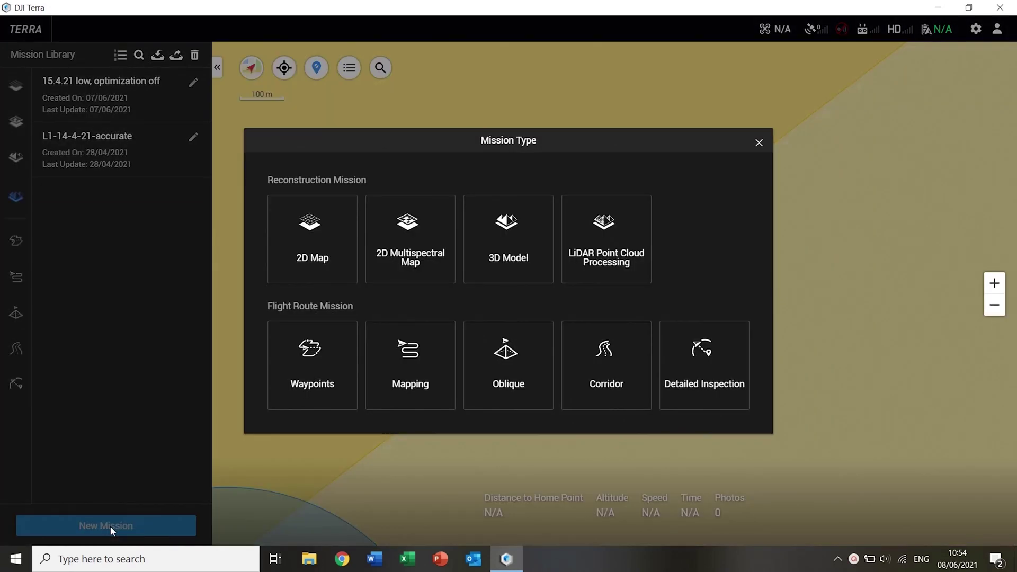
click(607, 249)
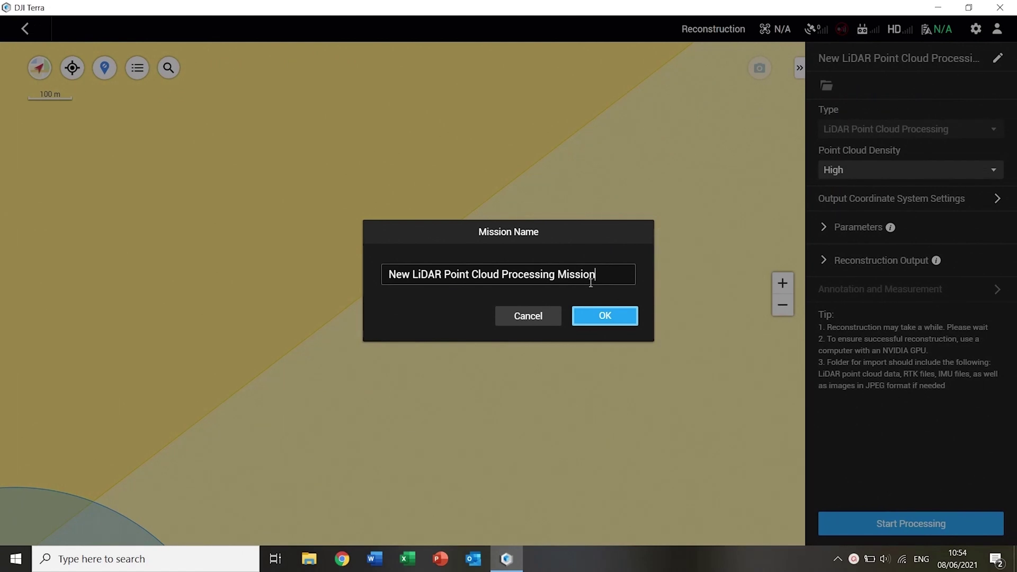
triple_click(591, 282)
text(L1 vu)
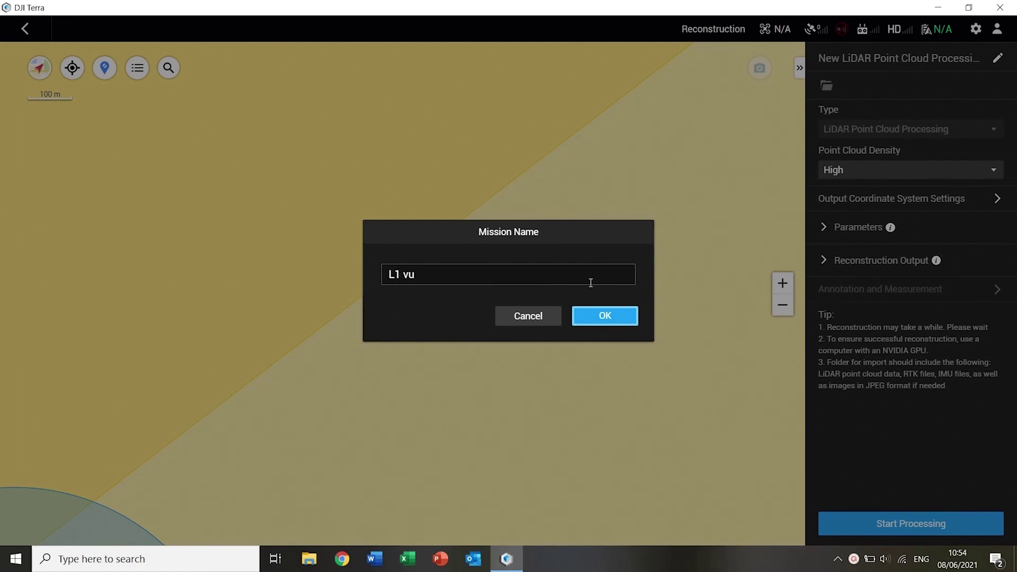
key(BackSpace)
text(ideo tutorial)
click(597, 316)
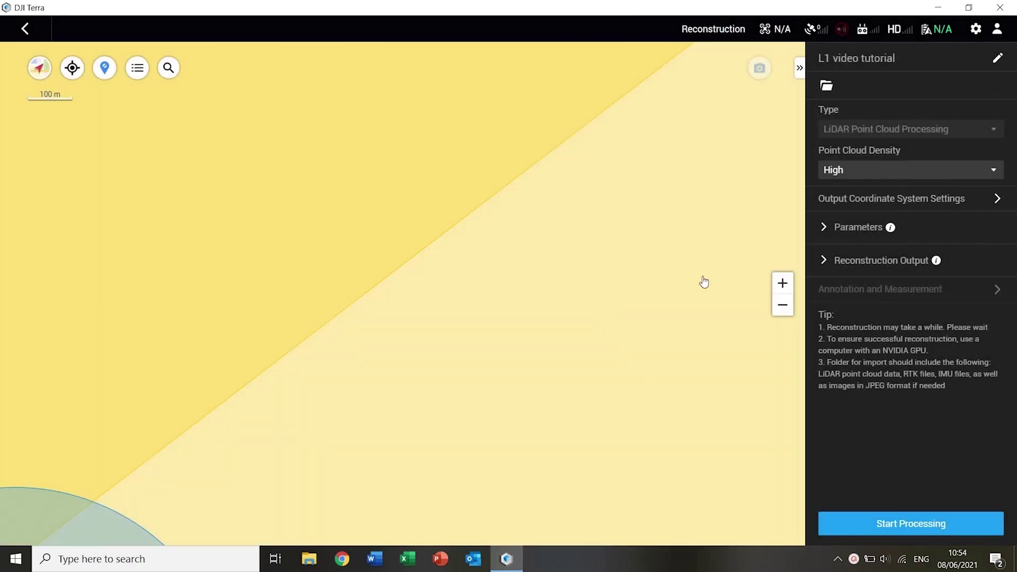
click(829, 89)
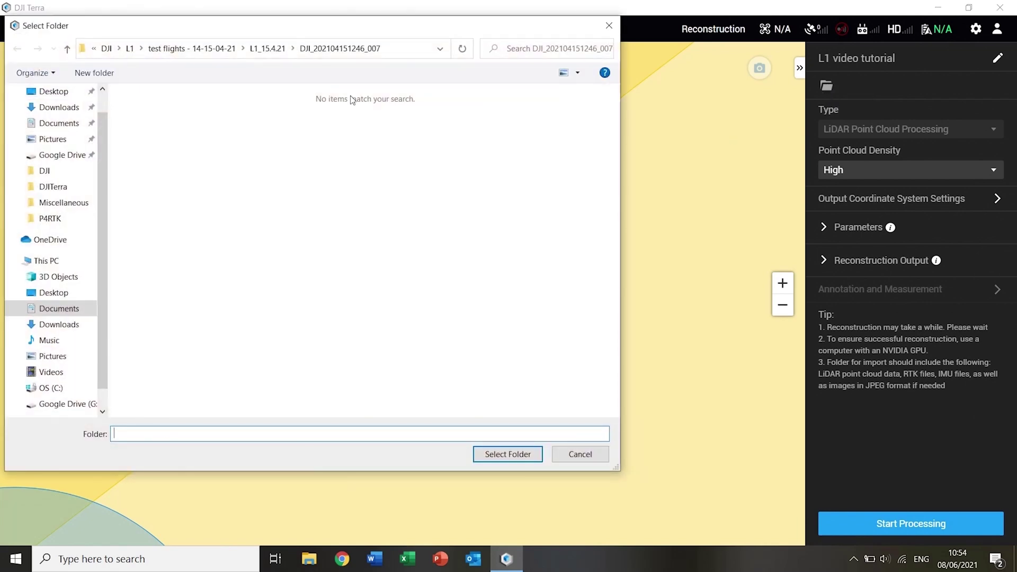
click(339, 48)
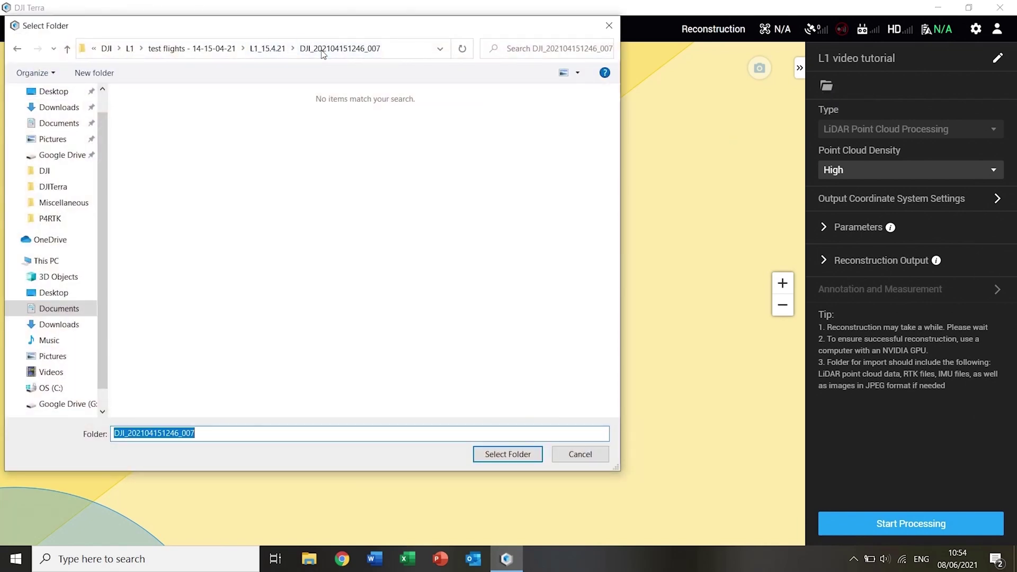
click(507, 454)
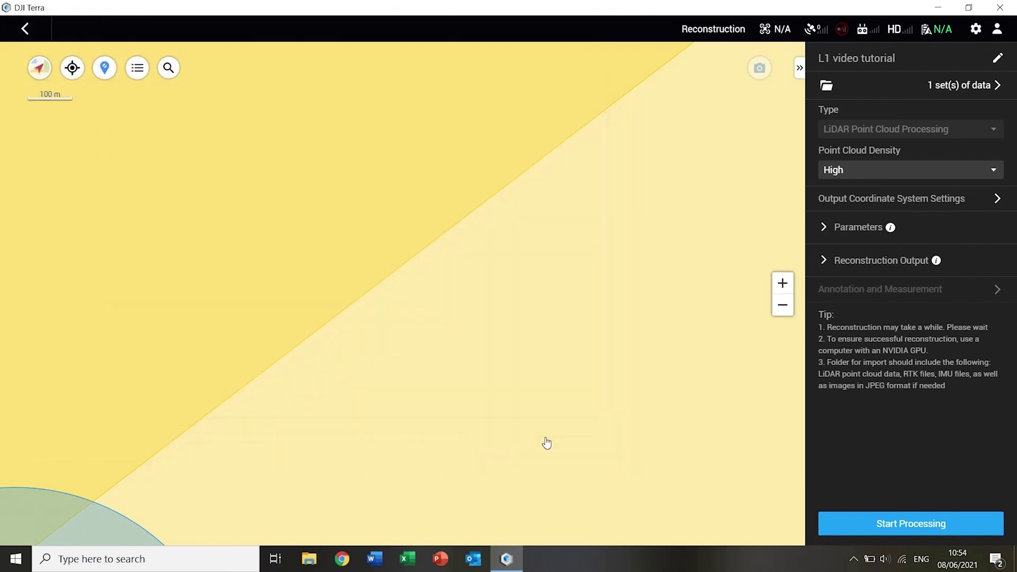
click(933, 175)
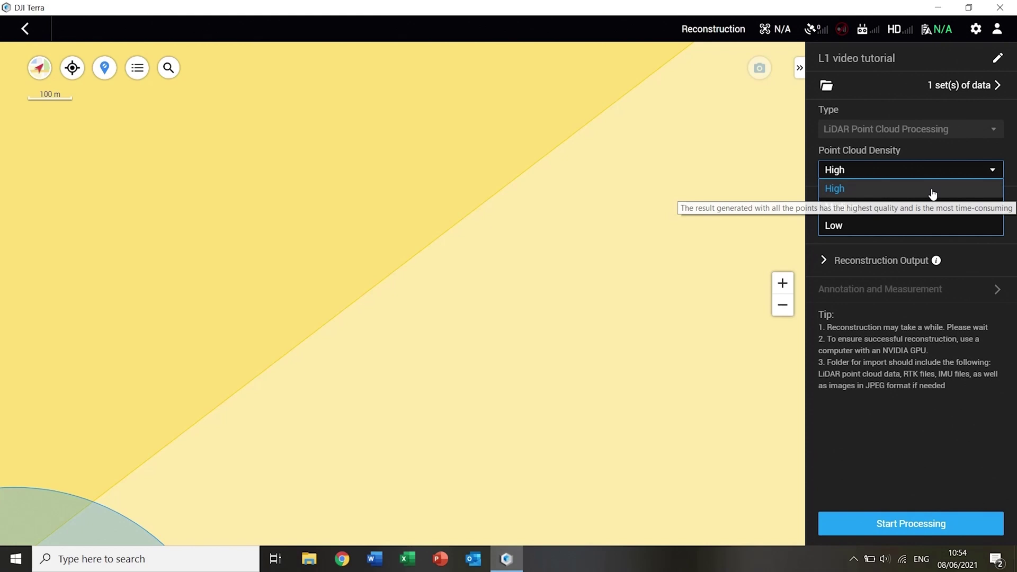
click(932, 190)
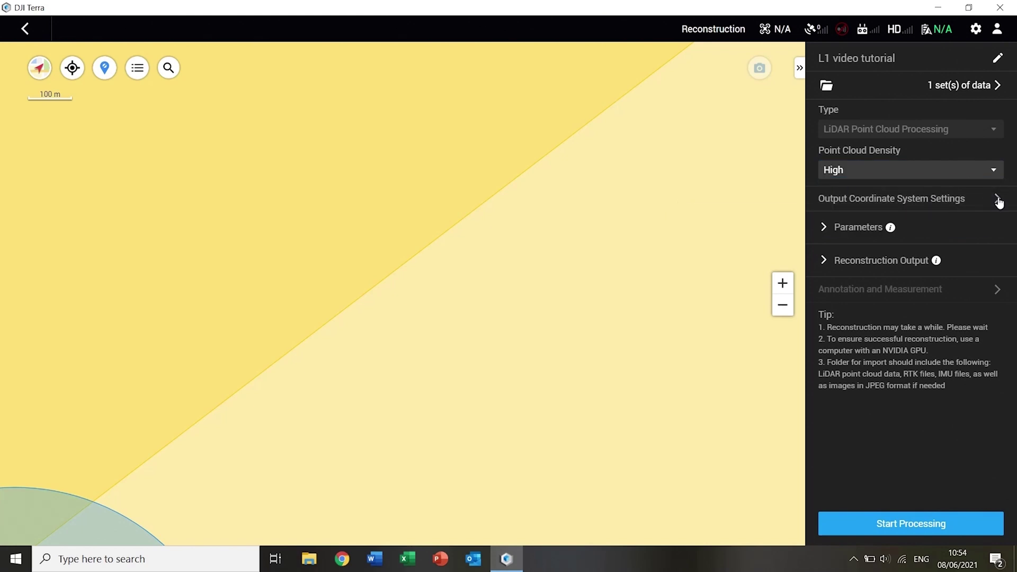
Browse the geodetic systems in the output coordinate system search list.
click(997, 200)
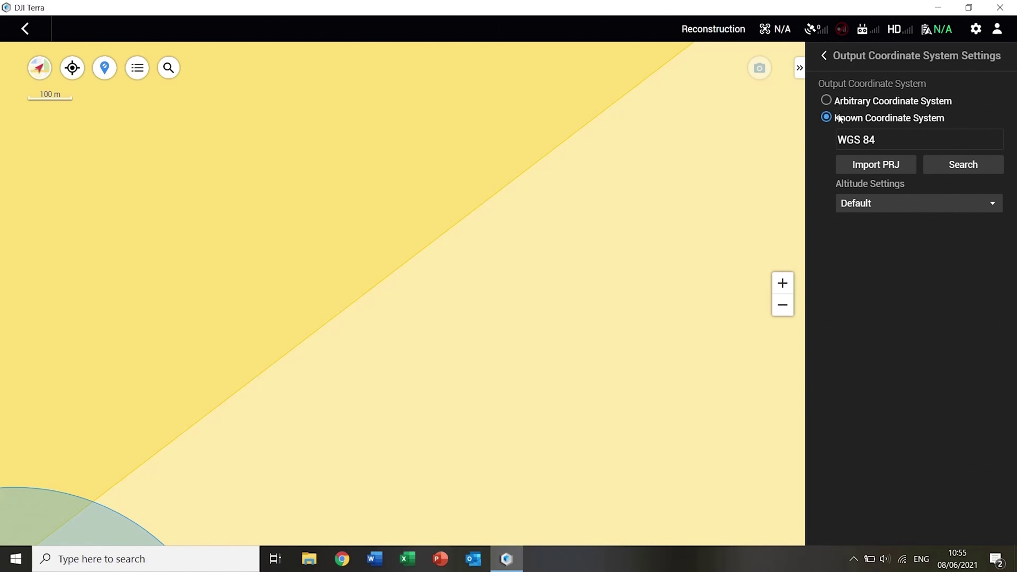
click(949, 168)
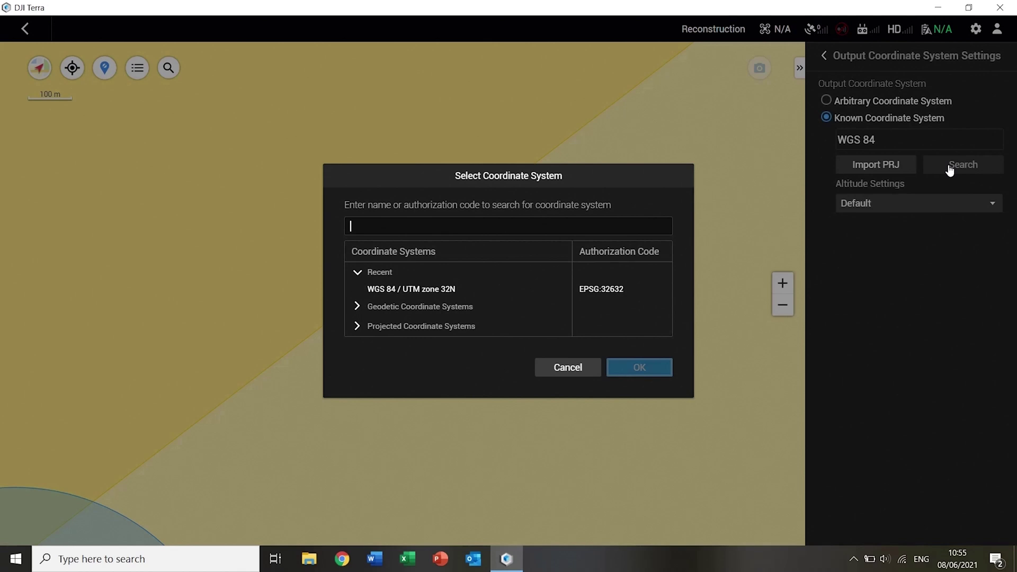
click(358, 306)
scroll(473, 302, down, 6)
scroll(474, 306, down, 20)
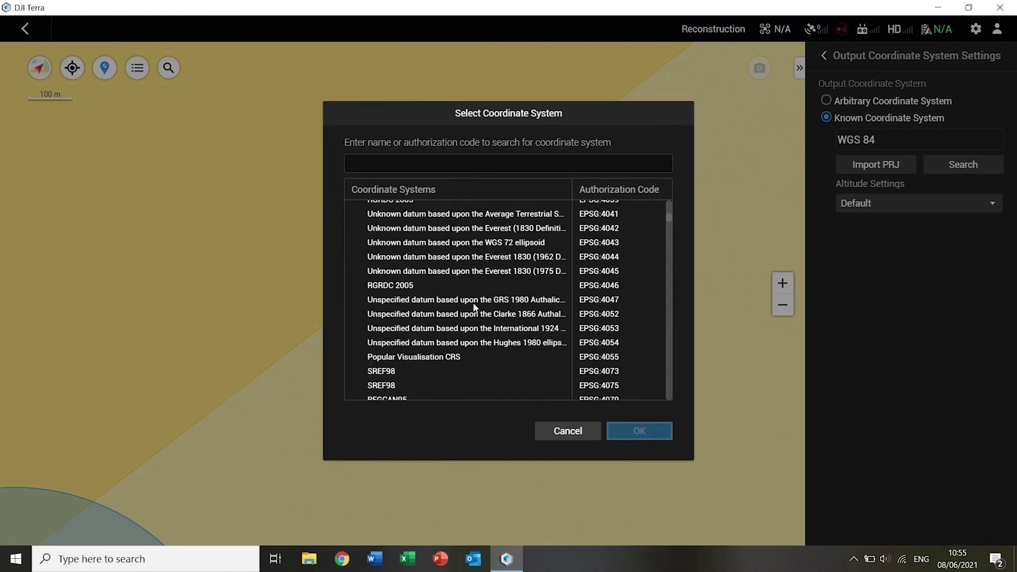
scroll(465, 348, up, 12)
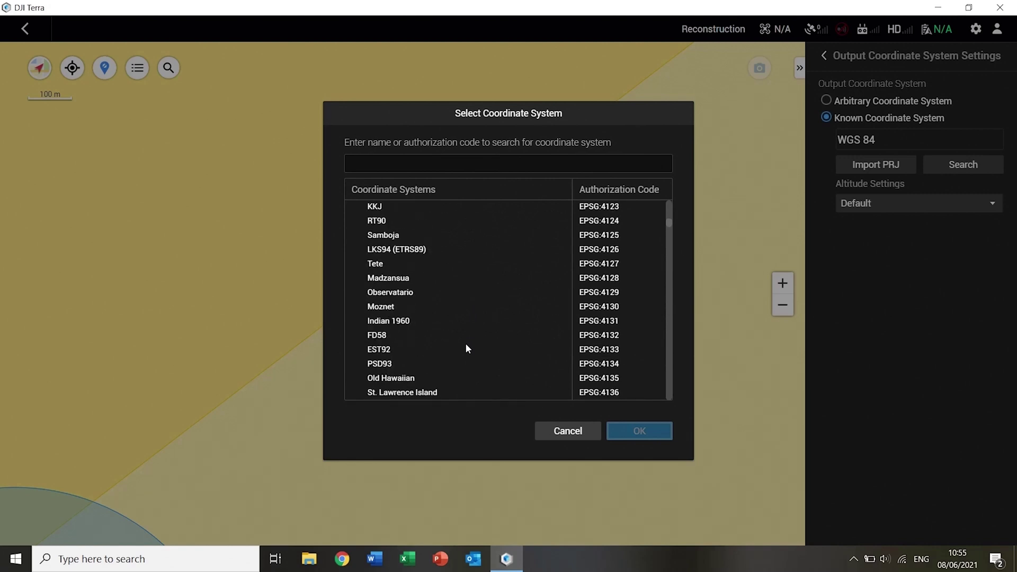
Cancel the known-system search and switch the output to an Arbitrary Coordinate System.
click(595, 430)
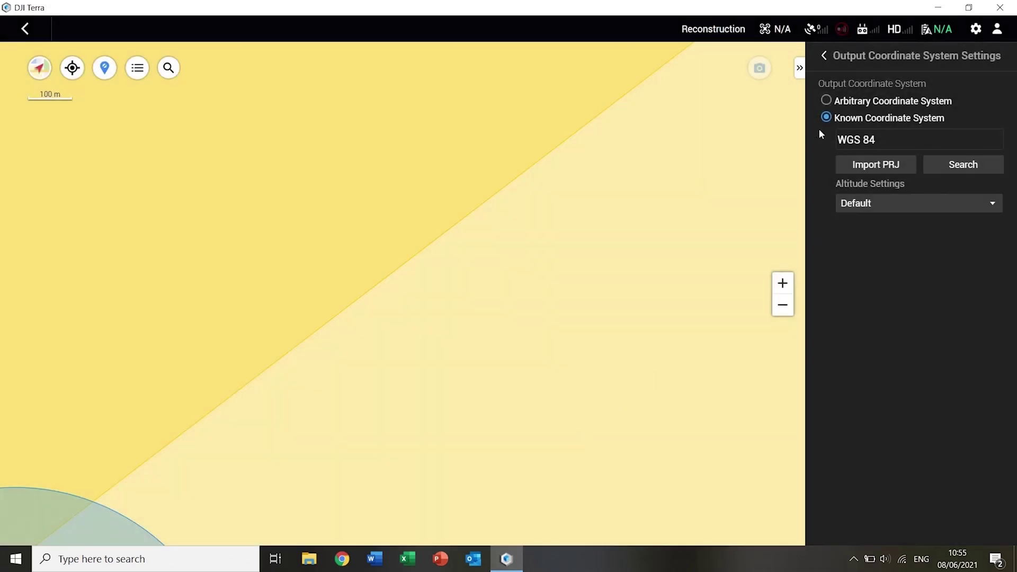
click(825, 102)
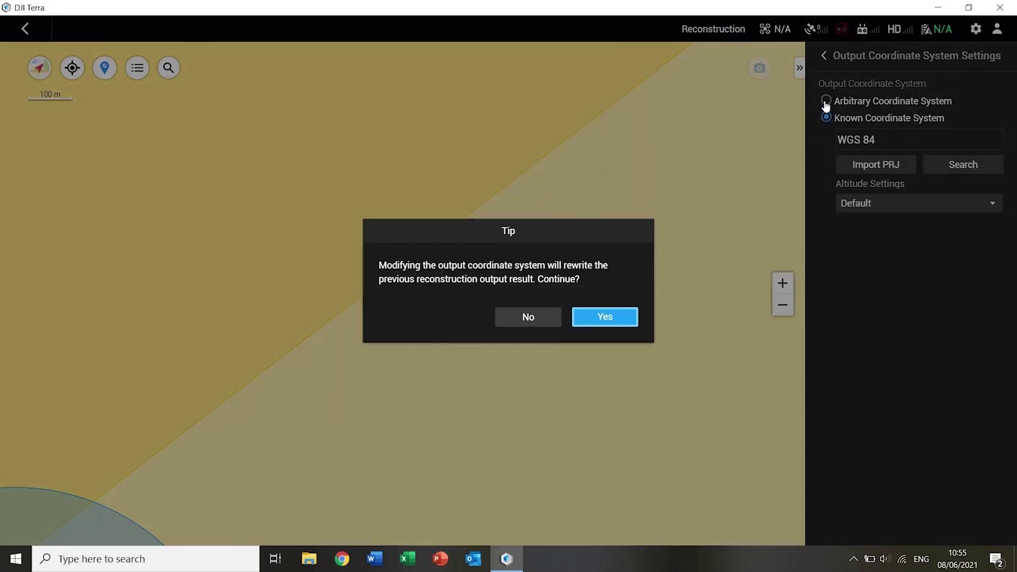
click(609, 318)
Set Point Cloud Effective Distance to 100 m, enable Optimize Point Cloud Accuracy, and expand Reconstruction Output.
click(822, 58)
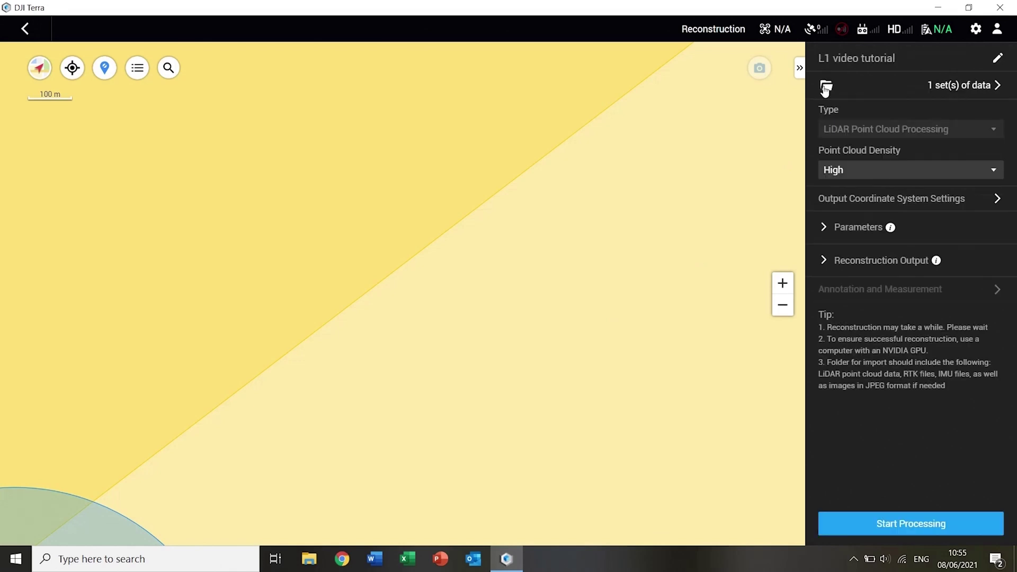
click(823, 228)
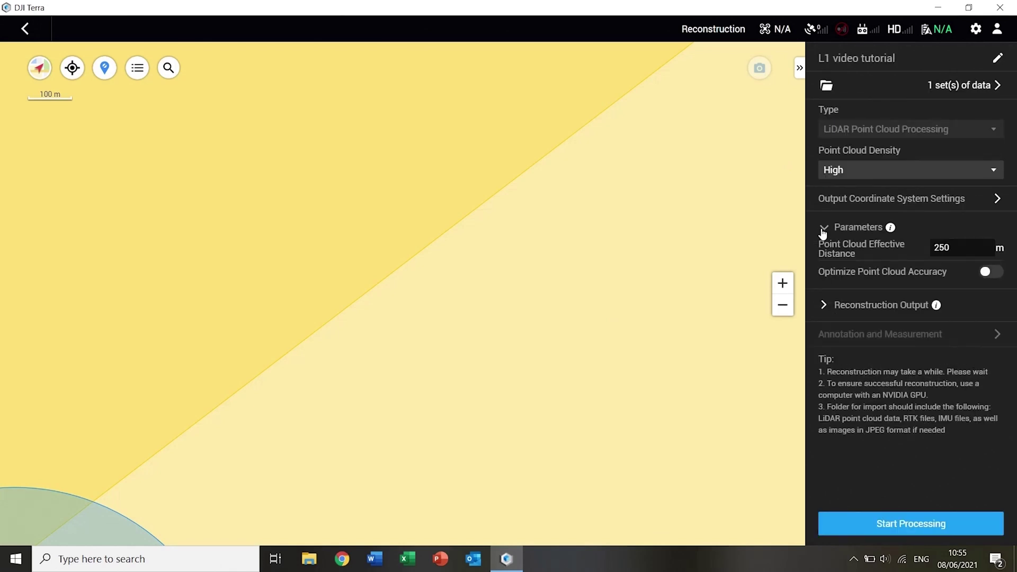
double_click(953, 249)
text(100)
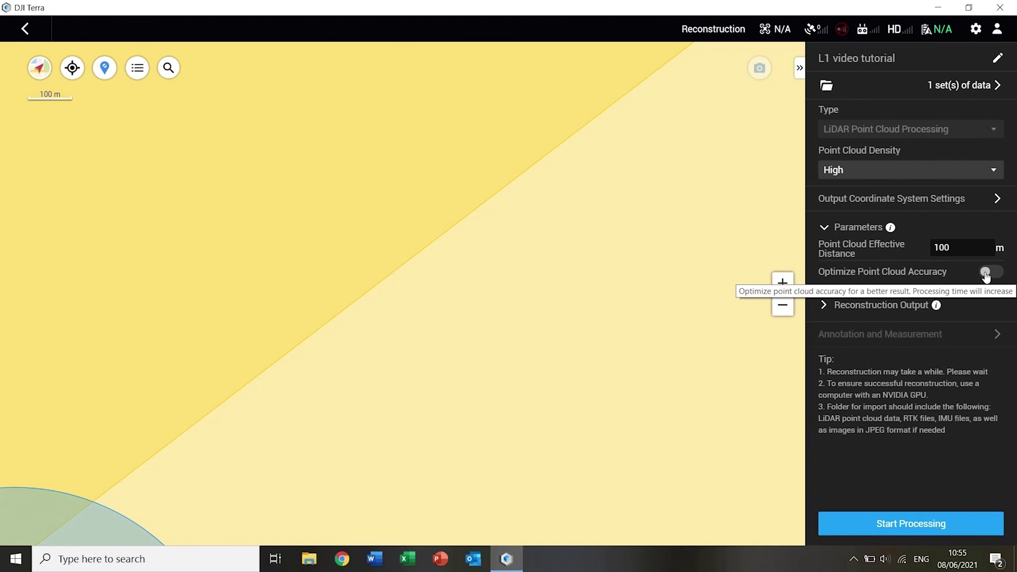
click(985, 273)
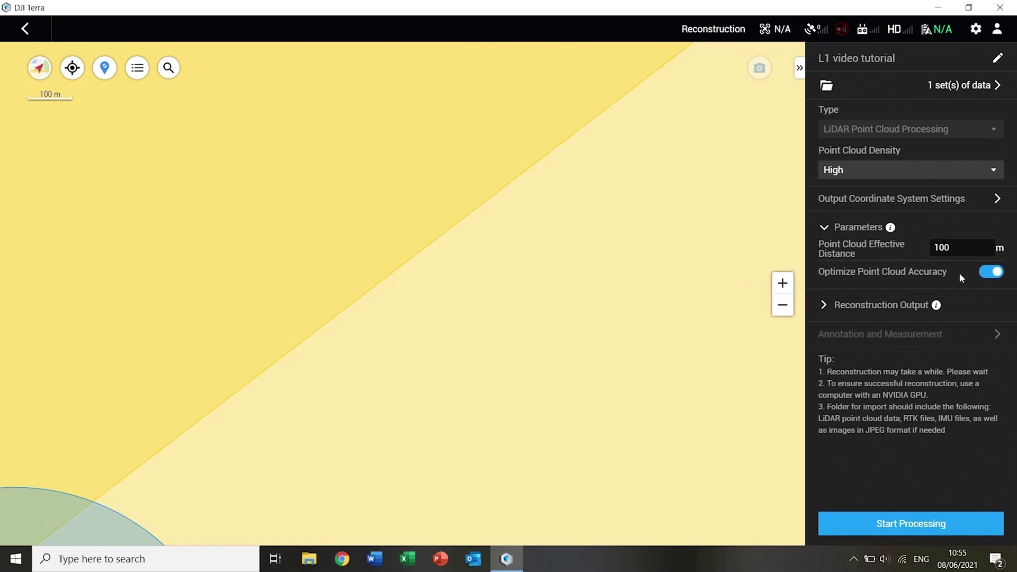
click(826, 312)
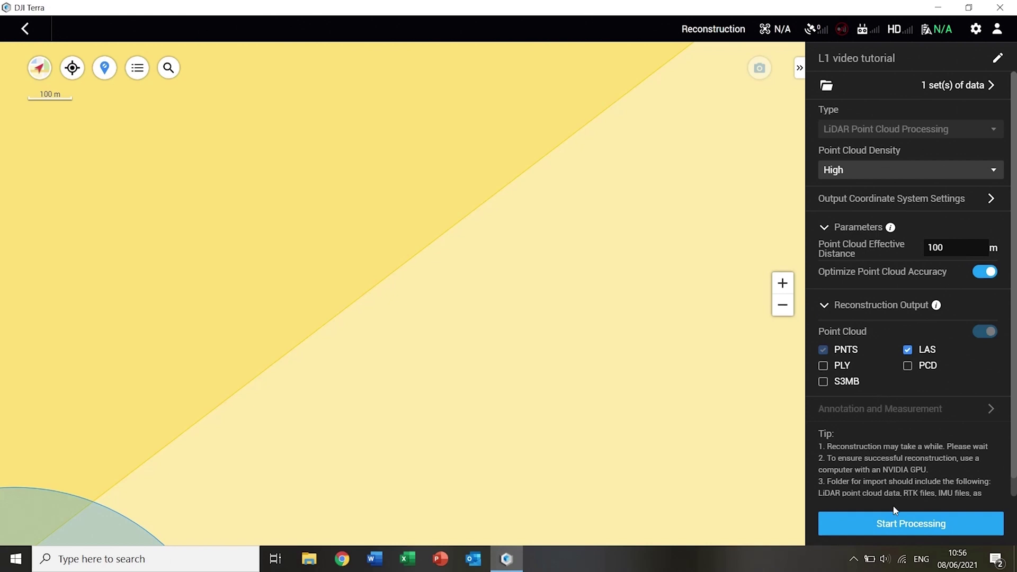
Start processing the point cloud and wait for 'Reconstruction complete'.
click(895, 525)
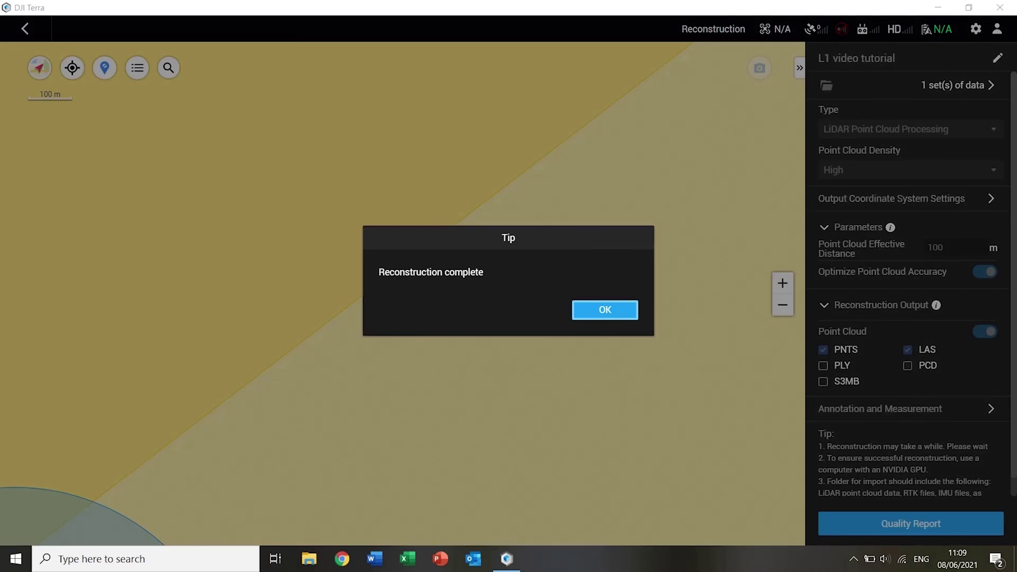
Tilt the point cloud to an oblique view and preview Intensity, Height, then RGB colouring.
click(590, 316)
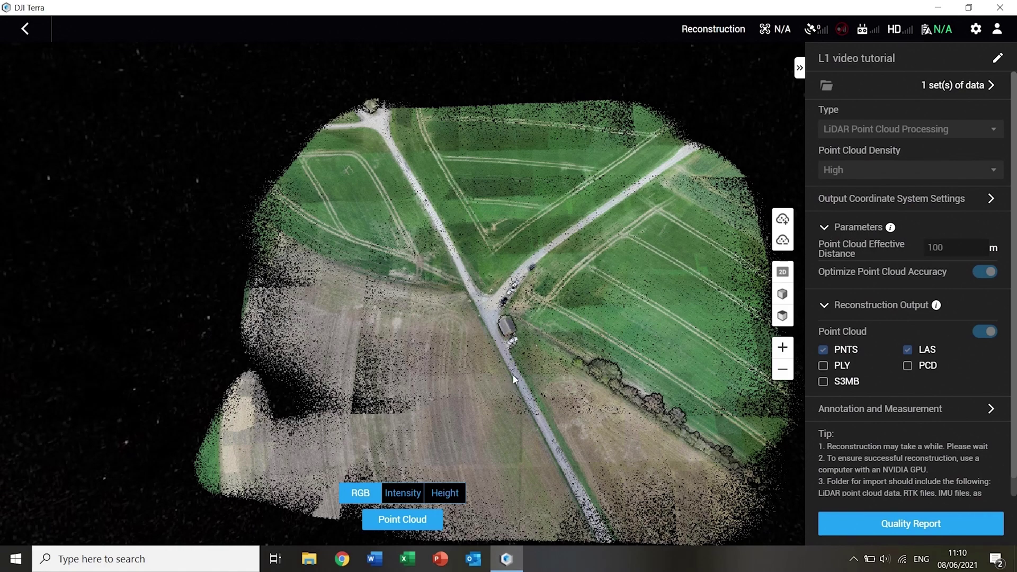
scroll(502, 363, up, 5)
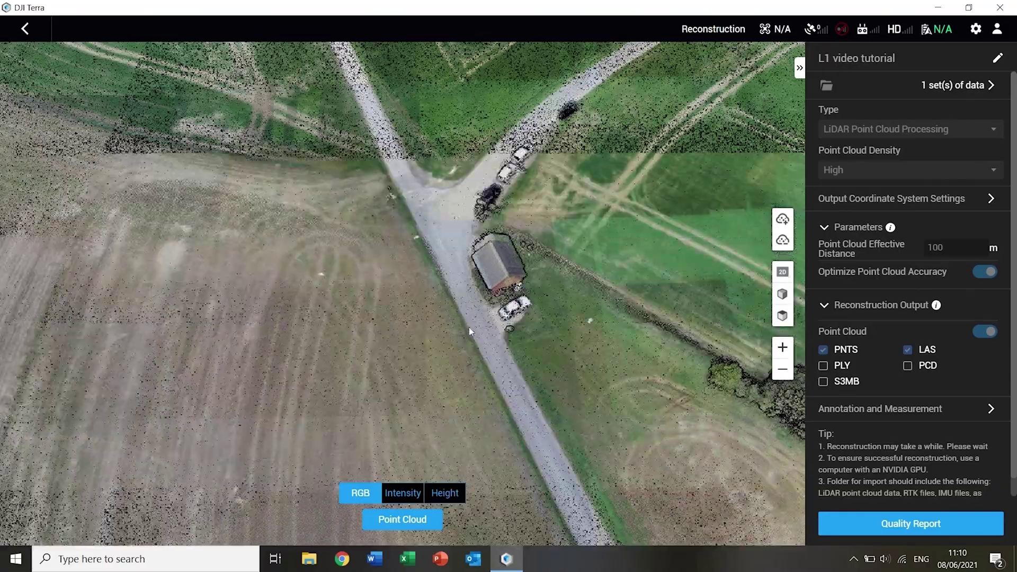
mouse_move(485, 386)
right_down()
mouse_move(487, 339)
mouse_move(507, 299)
mouse_move(422, 456)
right_up()
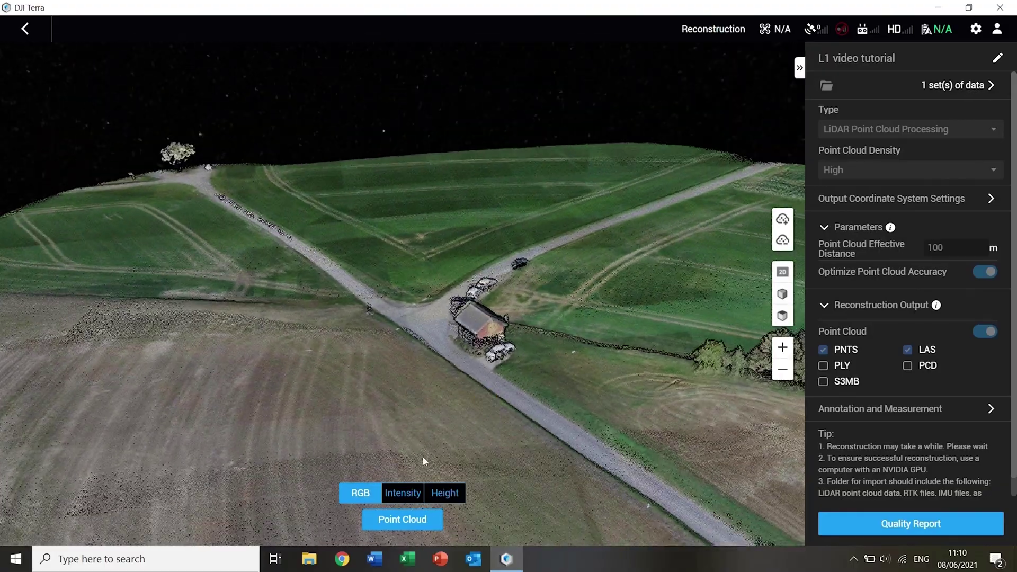
click(414, 493)
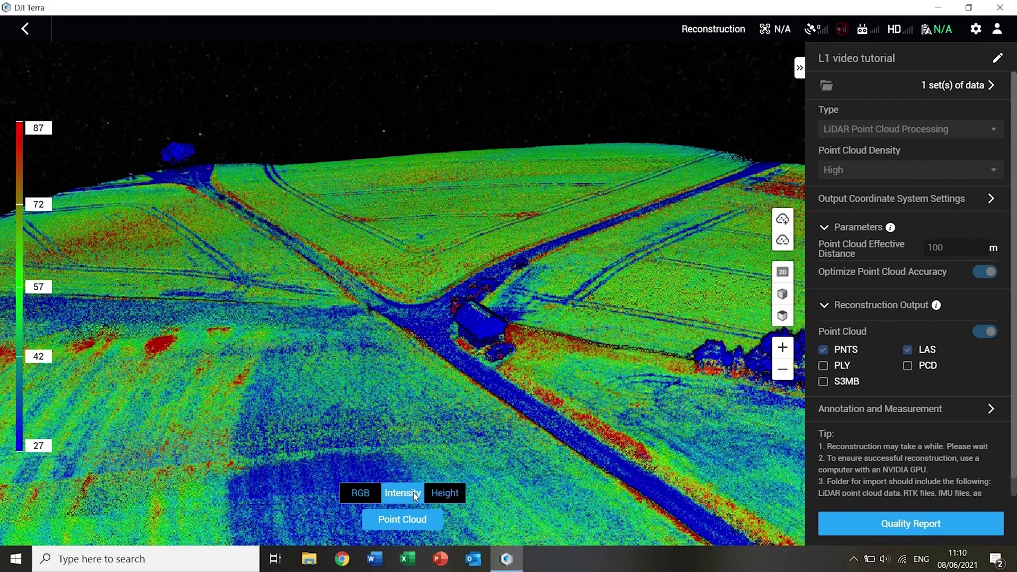
click(451, 496)
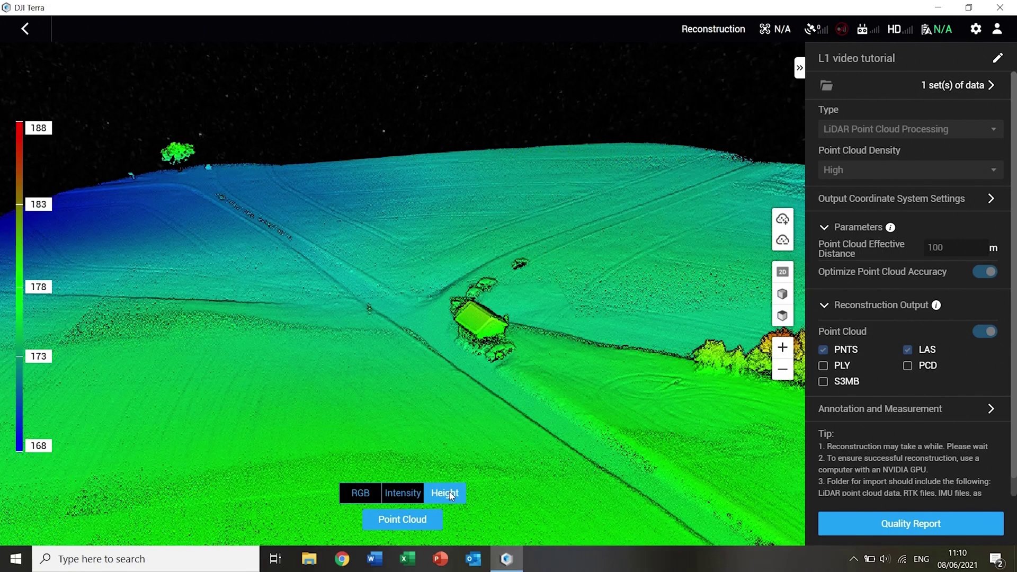
click(363, 497)
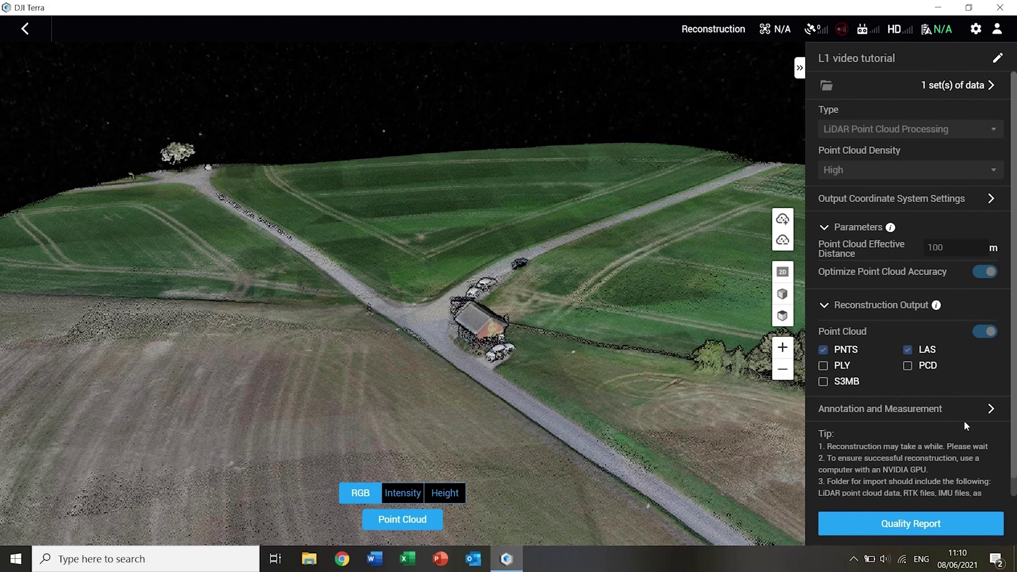
Read the coordinates of a spot in the field and discard the reading.
click(992, 411)
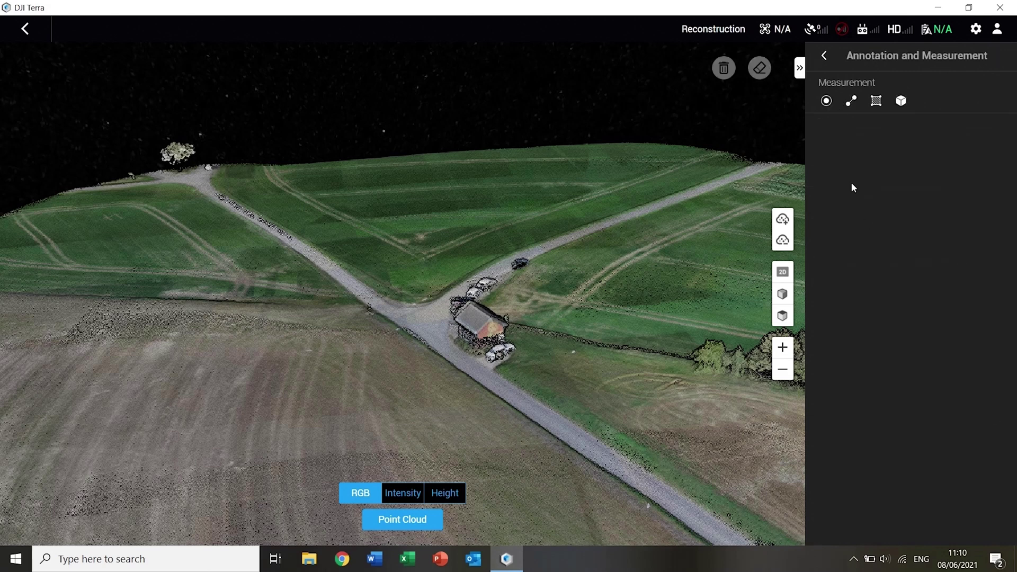
click(827, 103)
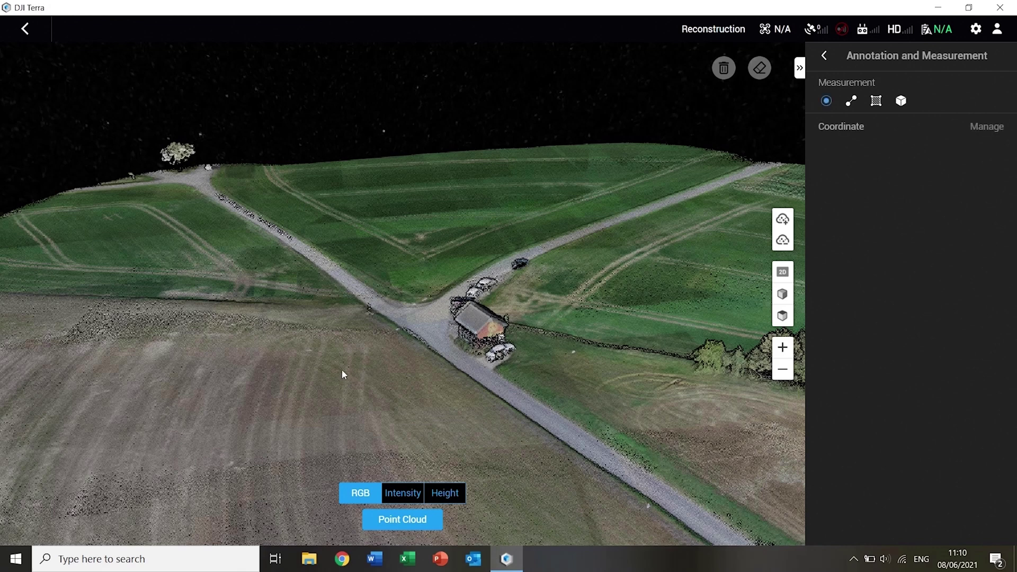
click(322, 379)
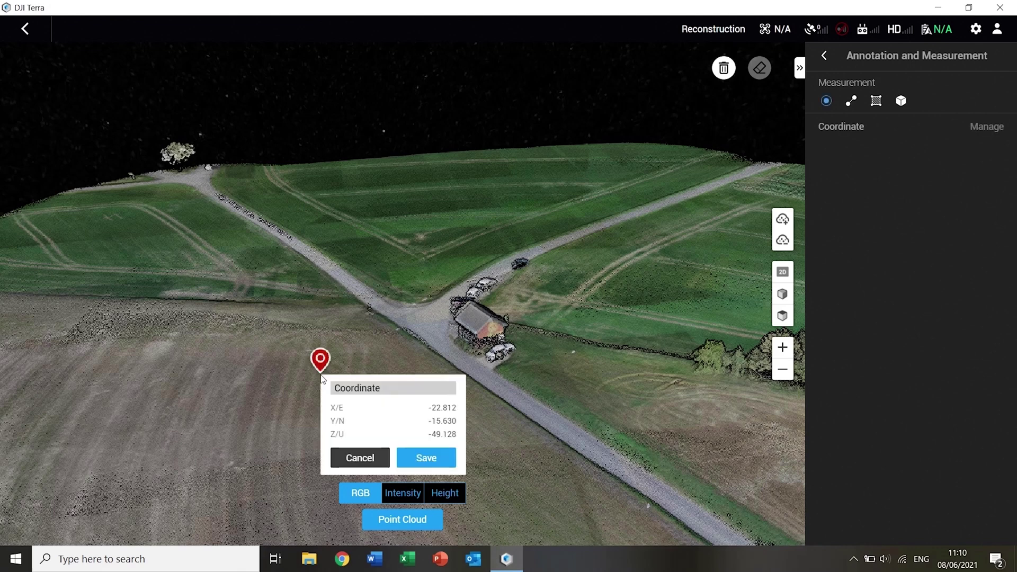
click(366, 457)
Measure a 24.73 m distance from the field toward the road, then discard it.
click(852, 101)
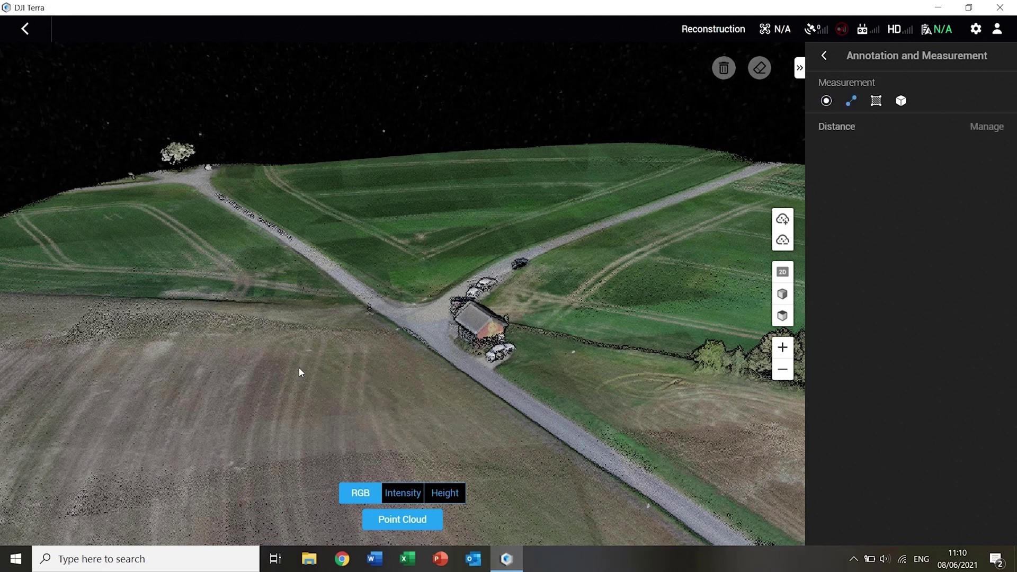
click(287, 368)
click(421, 416)
right_click(422, 420)
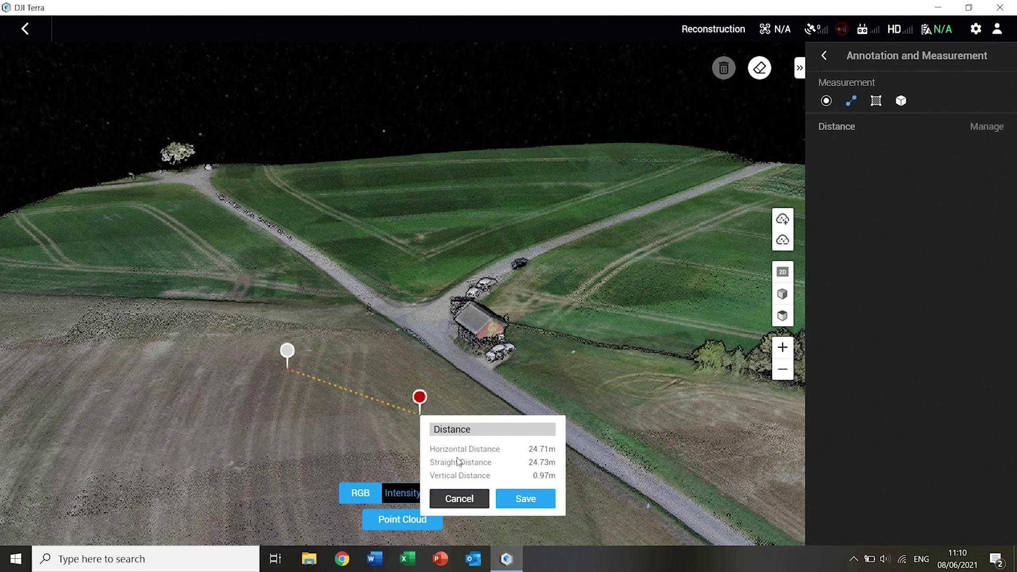
click(458, 498)
Measure a four-corner 415.47 m² area on the field.
click(876, 101)
click(317, 354)
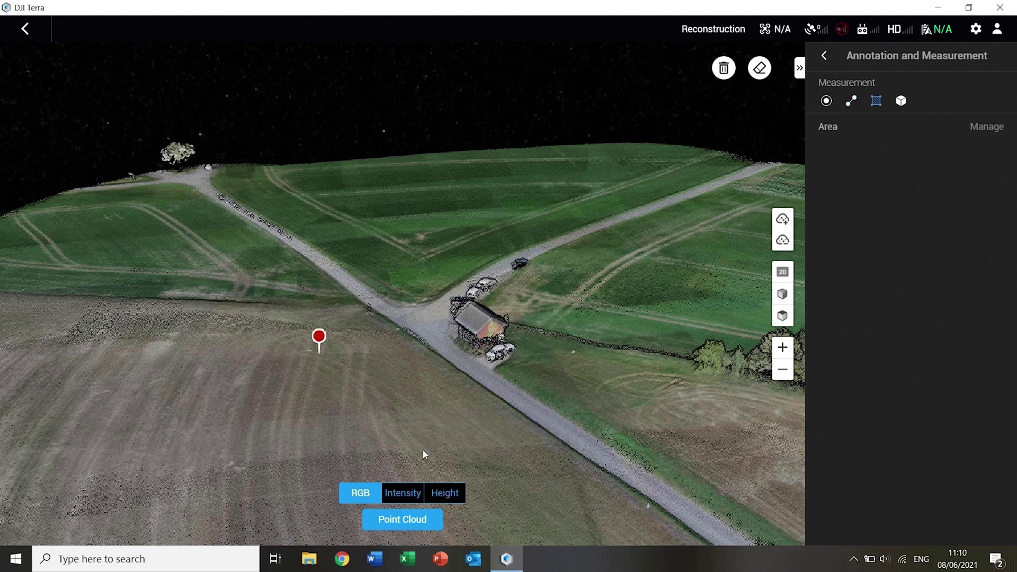
click(293, 433)
click(422, 449)
click(436, 362)
right_click(436, 363)
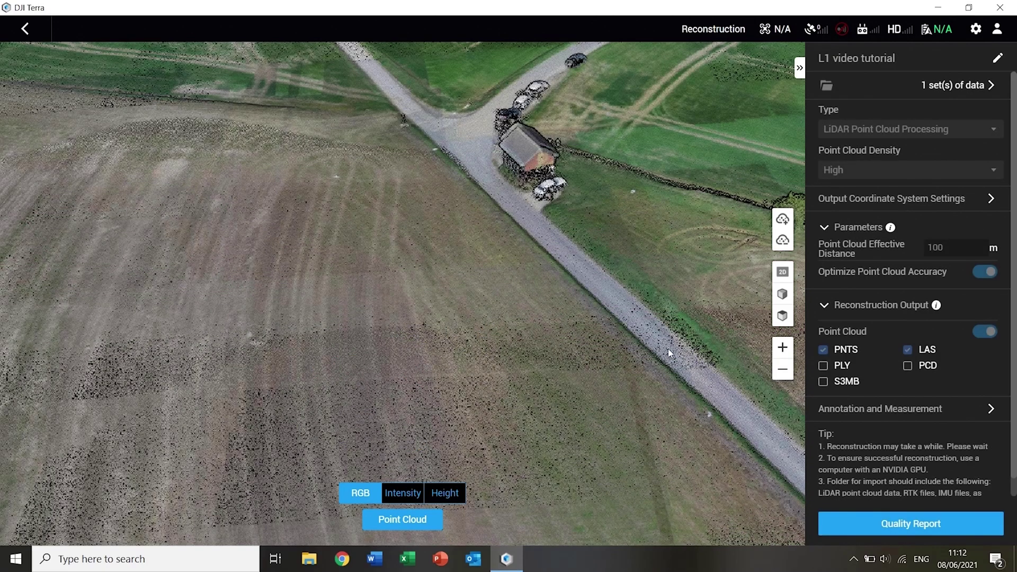
Review the Lidar Quality Report in Chrome, then minimise Chrome to return to DJI Terra.
click(914, 524)
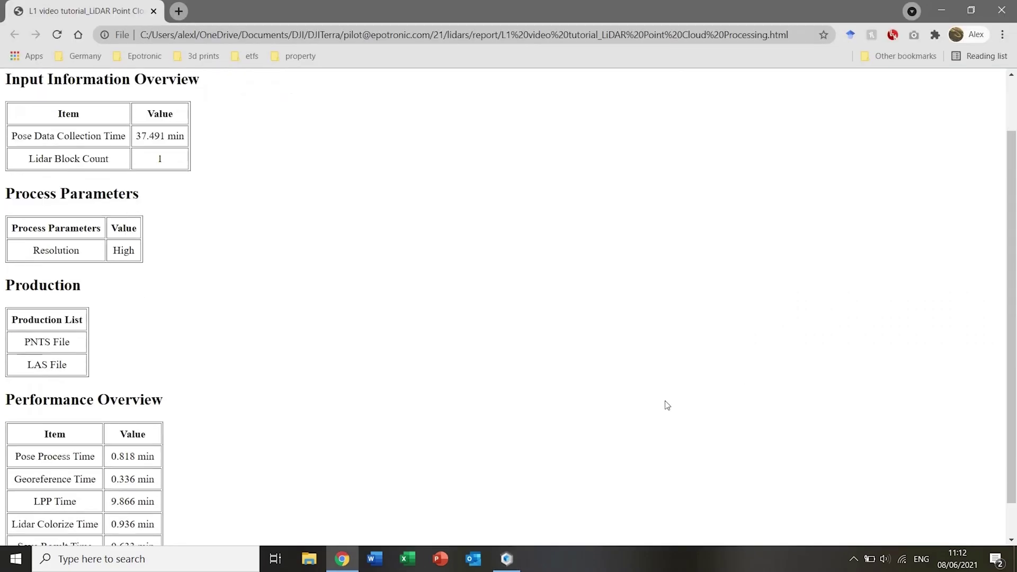
scroll(666, 405, down, 1)
scroll(667, 404, up, 2)
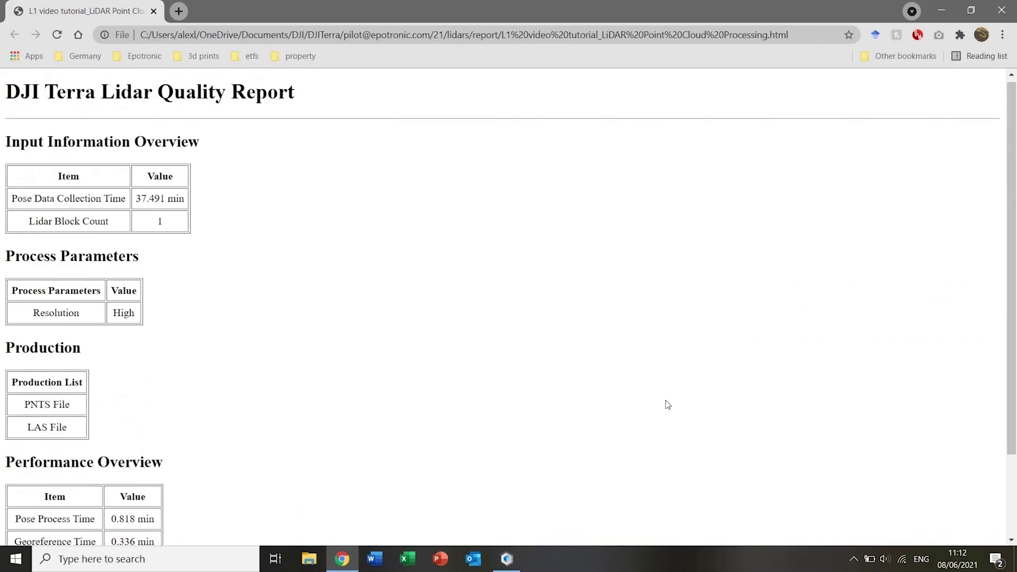
click(942, 9)
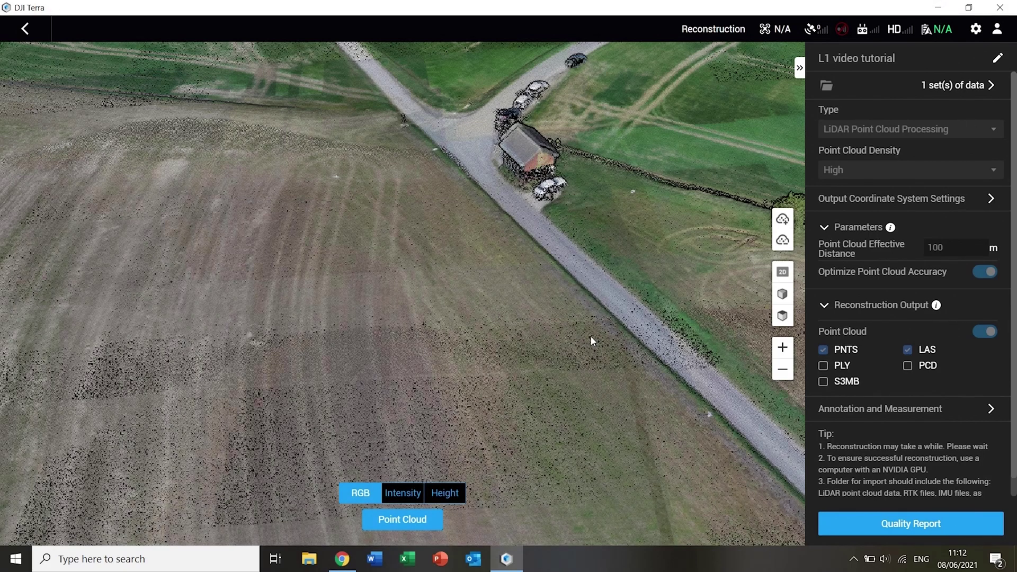
Export 'L1 video tutorial' without Aerotriangulation Result as a ZIP into L1_15.4.21.
click(32, 35)
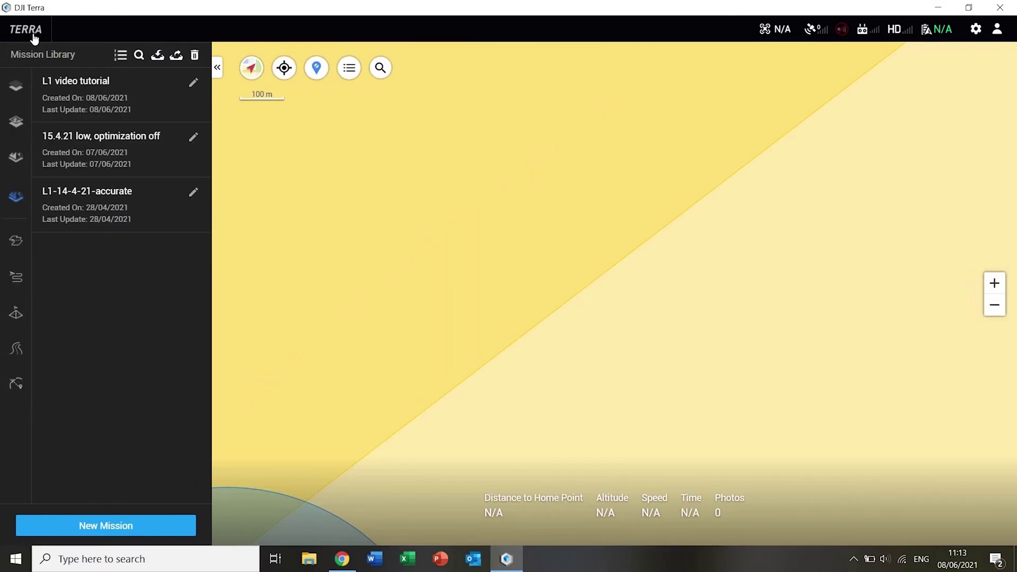
click(177, 56)
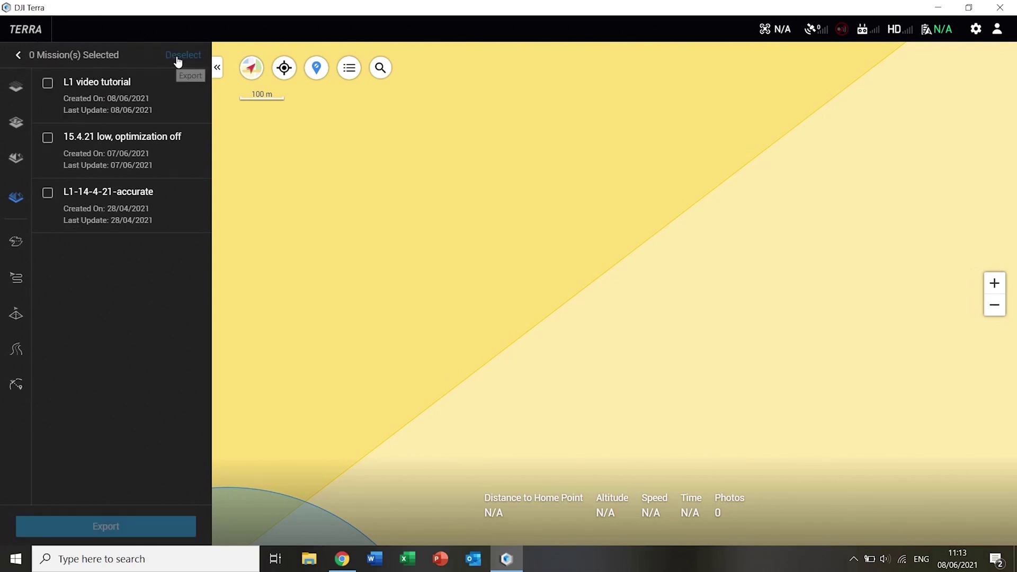
click(49, 83)
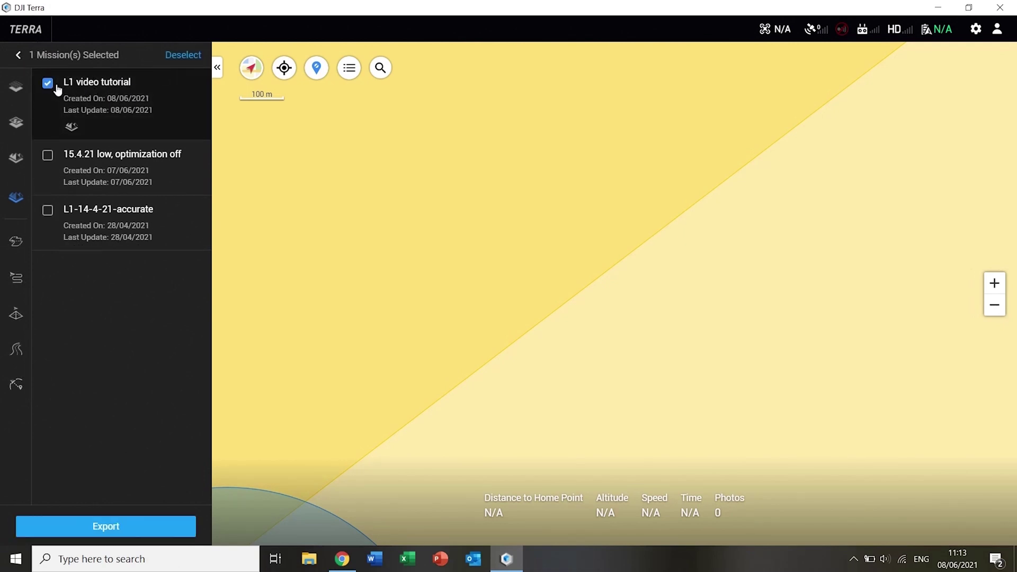
click(131, 526)
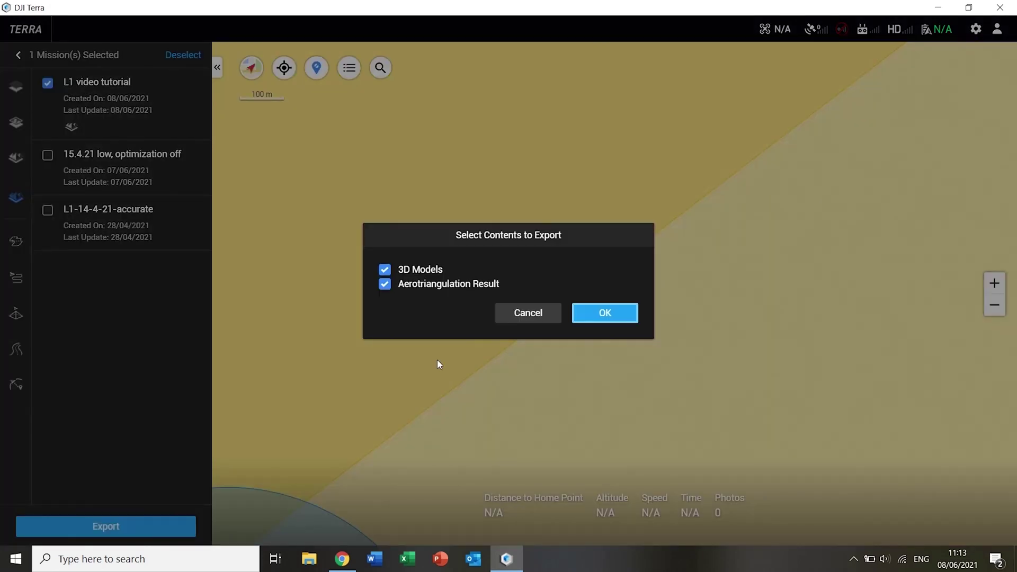
click(385, 284)
click(592, 315)
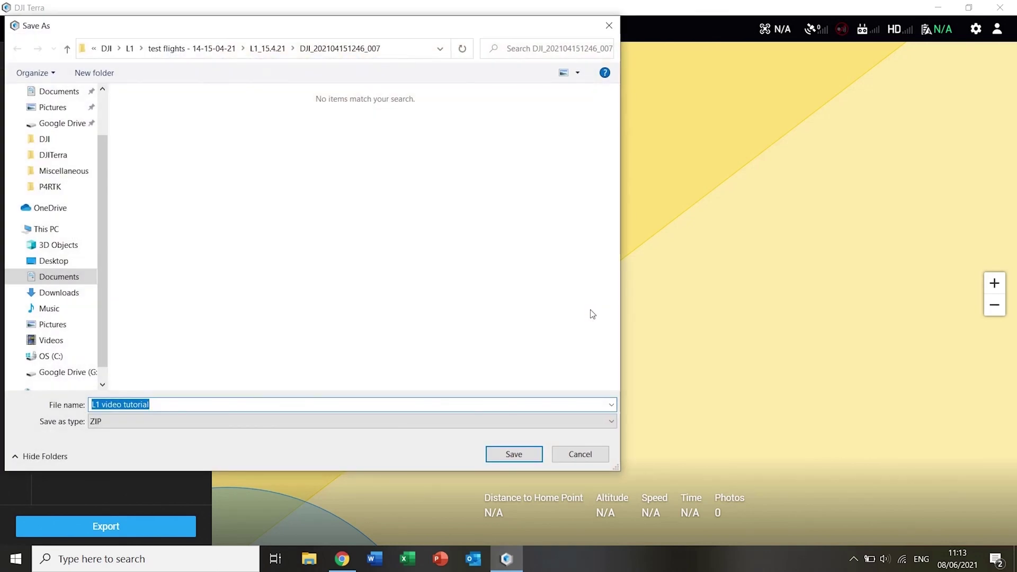
click(280, 53)
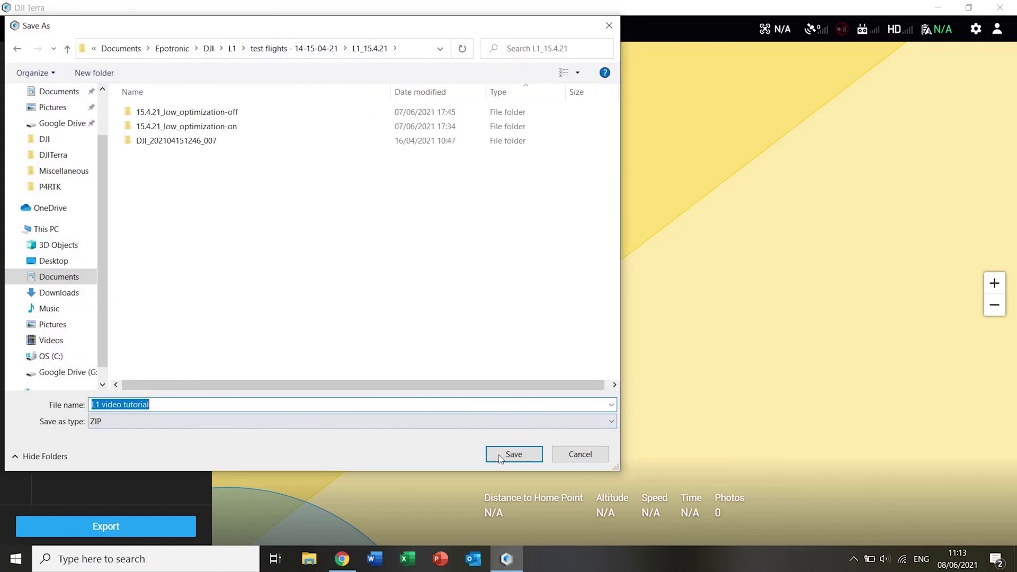
click(513, 455)
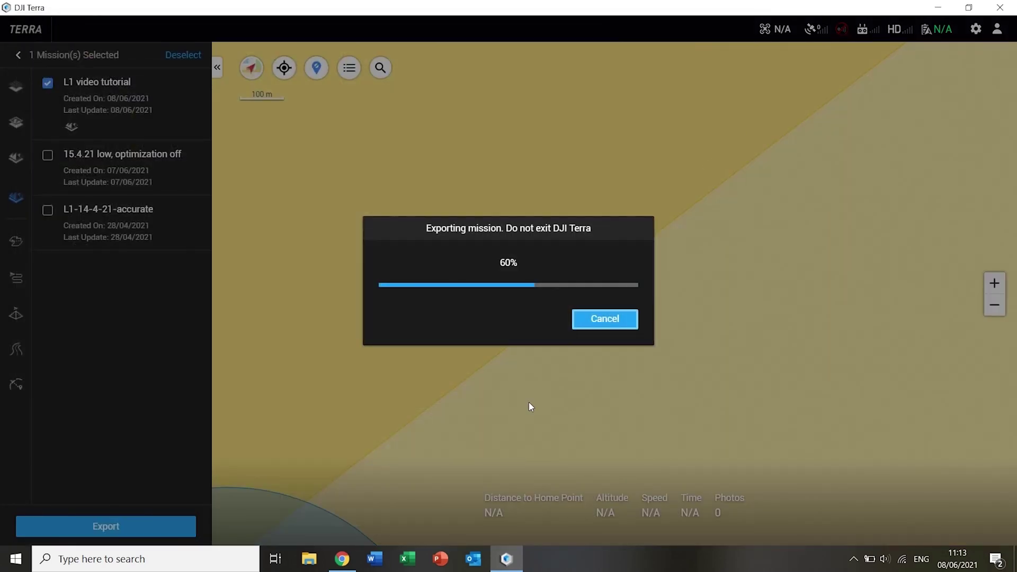